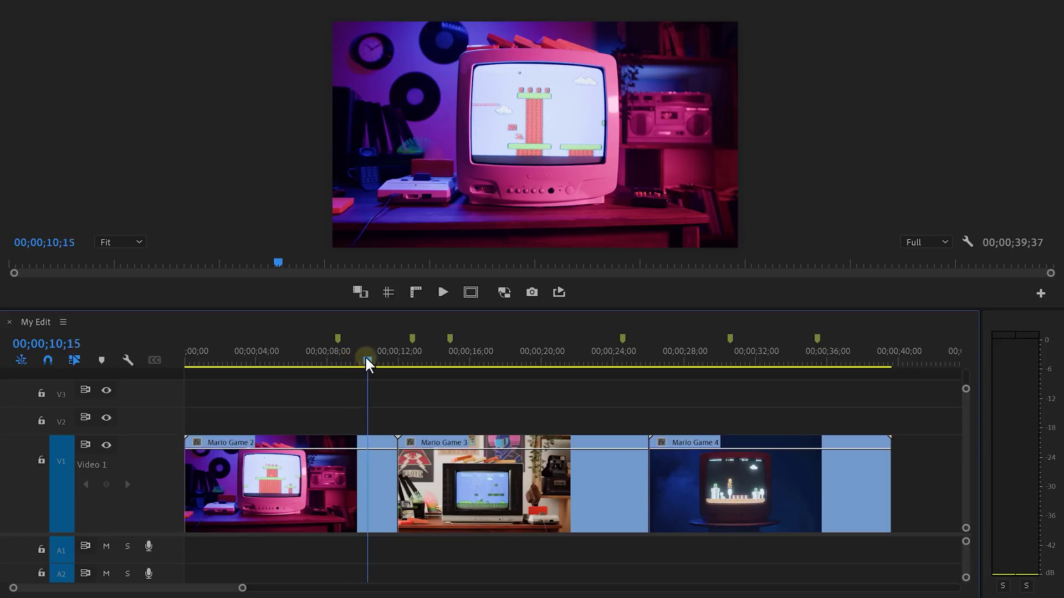
# Turn on Ripple Sequence Markers and ripple-trim Mario Game 3's head to the playhead
pyautogui.moveTo(388, 359); pyautogui.dragTo(412, 363)
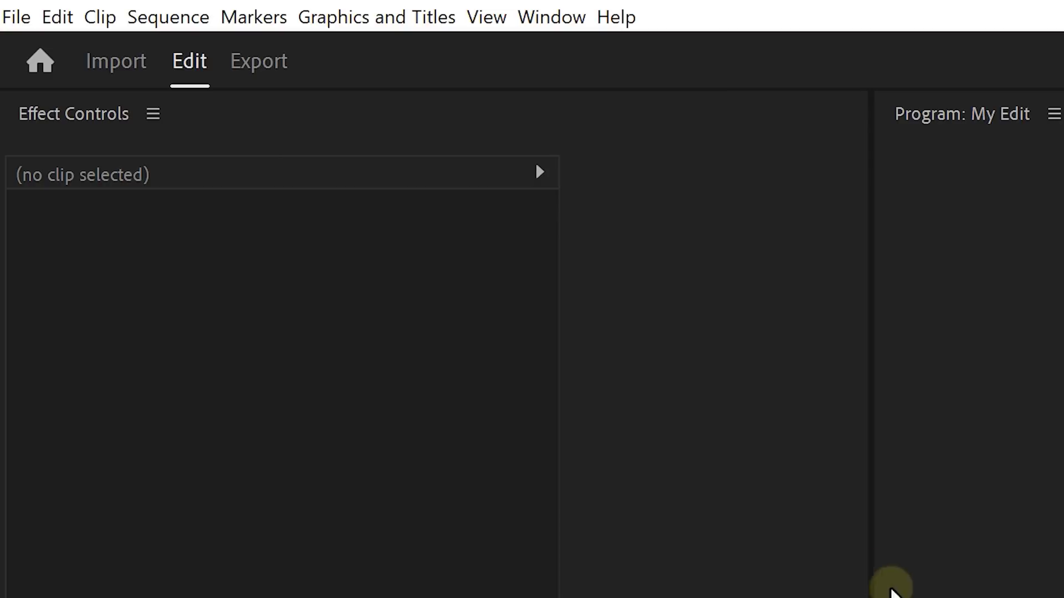
pyautogui.click(253, 18)
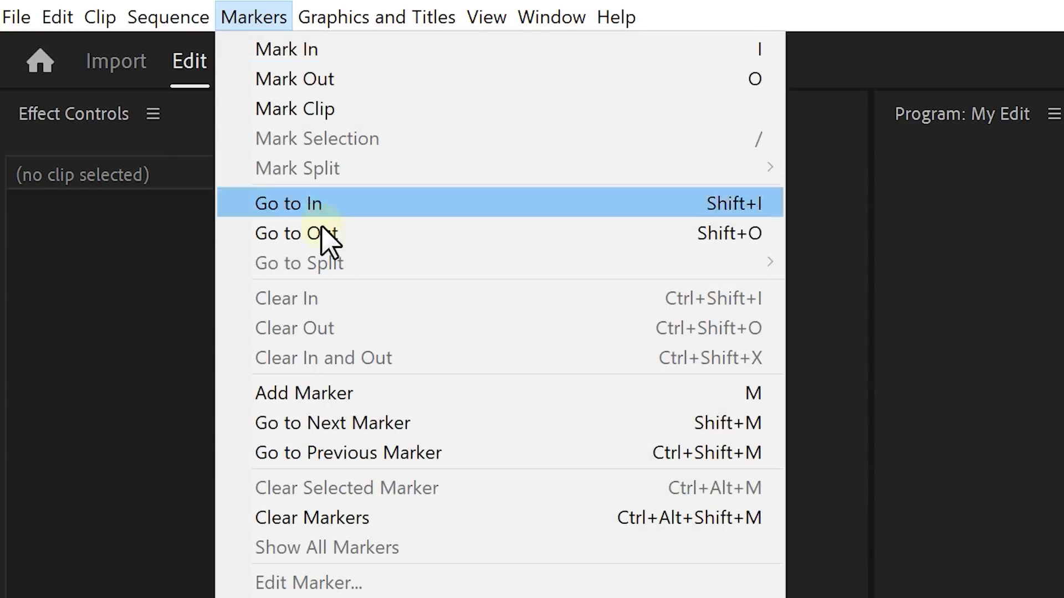
pyautogui.click(363, 404)
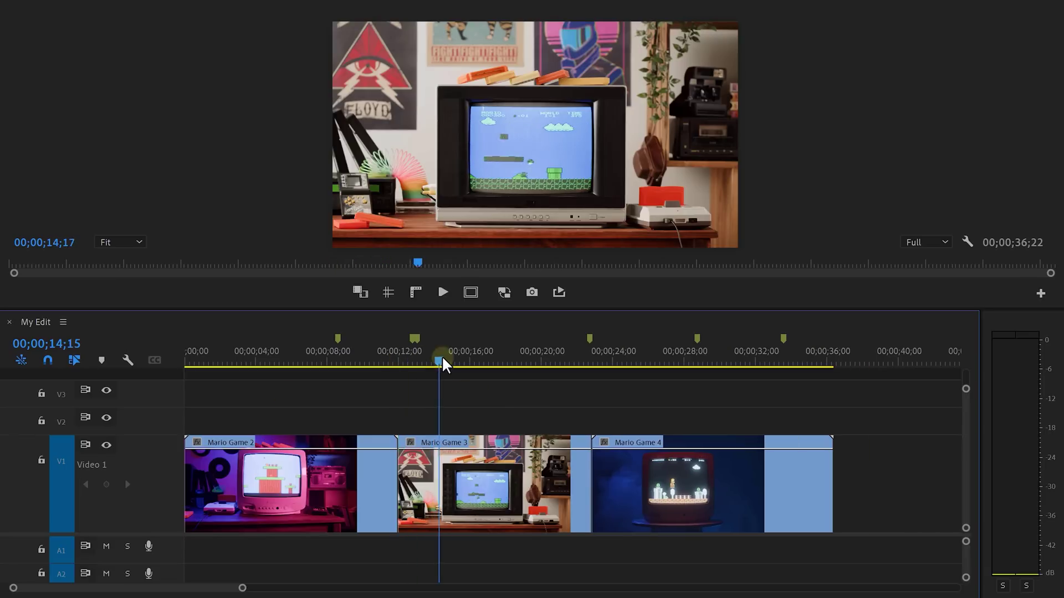
pyautogui.press('q')
pyautogui.press('q')
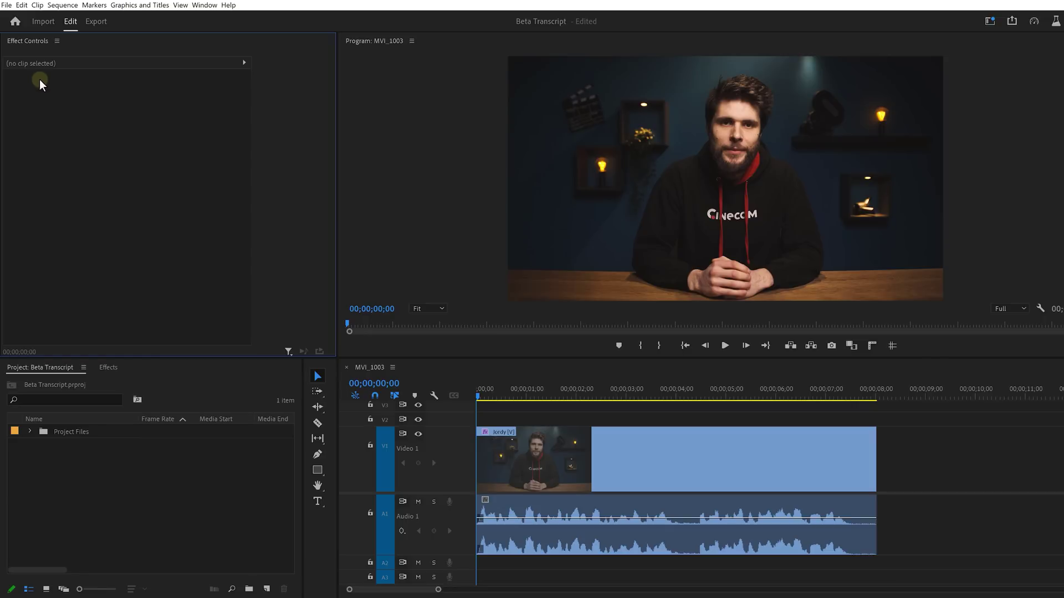
# Enable 'Automatically transcribe clips' in the Transcription preferences
pyautogui.click(21, 5)
pyautogui.moveTo(118, 331)
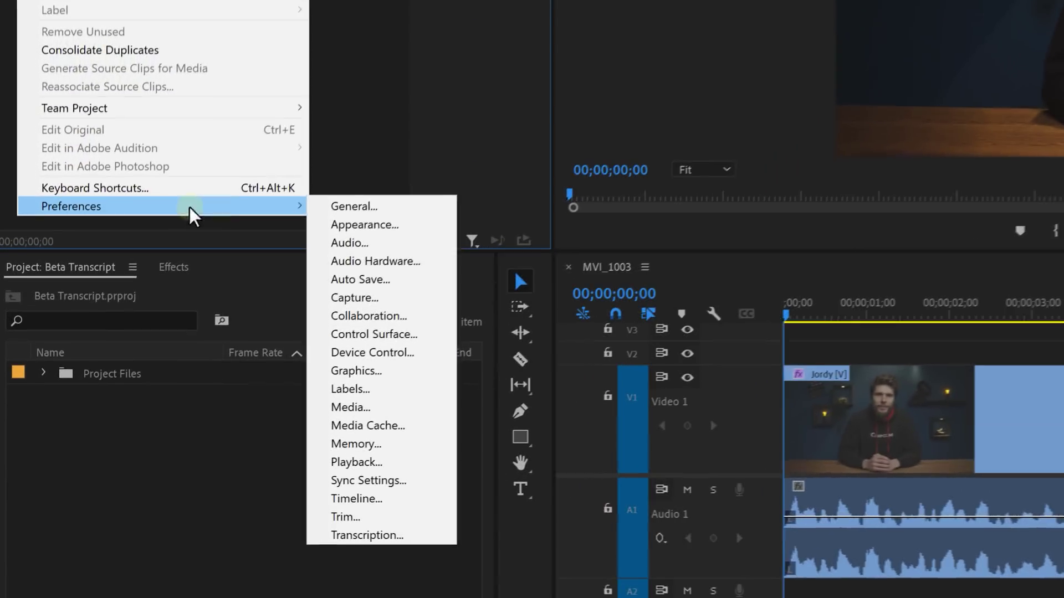
pyautogui.click(349, 535)
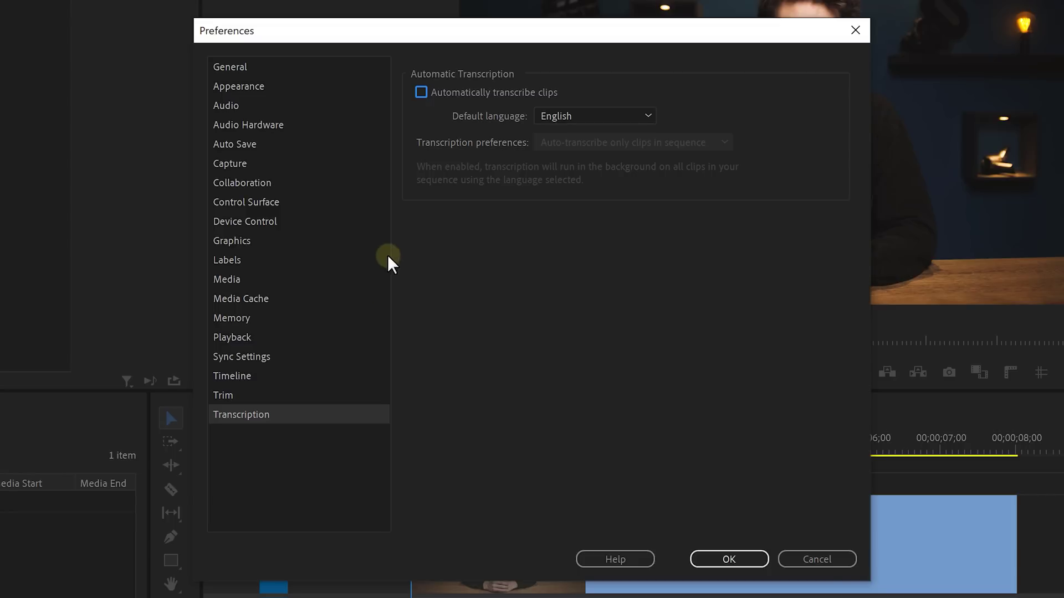
pyautogui.click(421, 92)
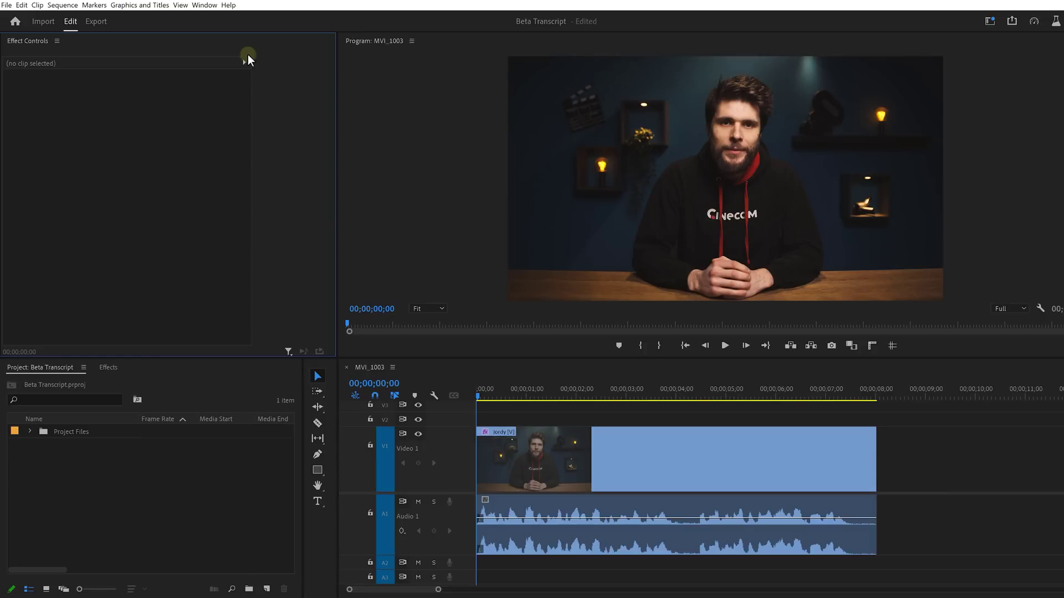
pyautogui.click(204, 5)
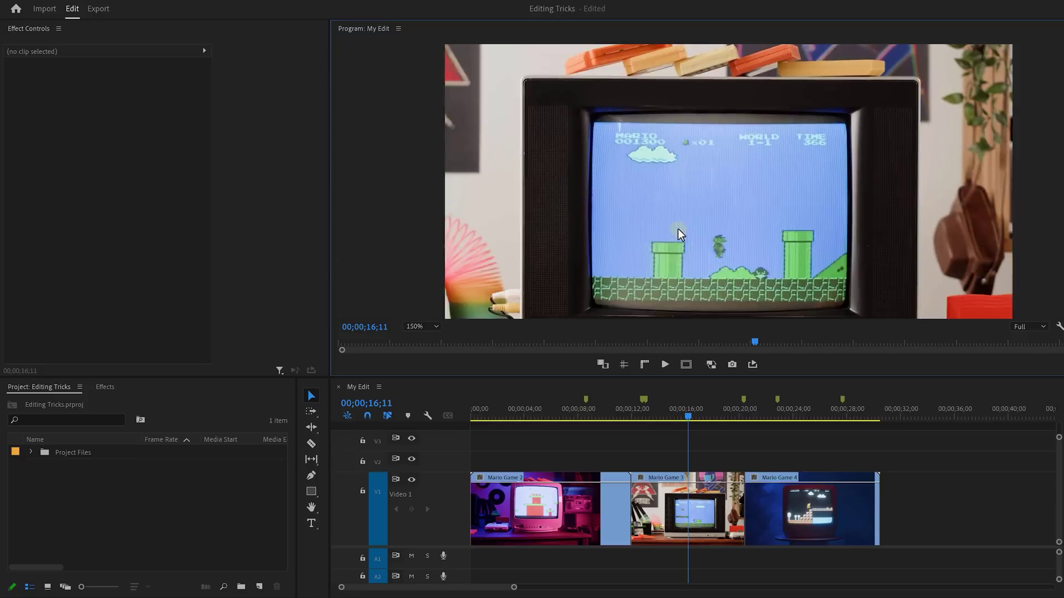
# Zoom the Program Monitor out, then back in to 50% using the new shortcuts
pyautogui.press('eacute')
pyautogui.press('eacute')
pyautogui.press('&')
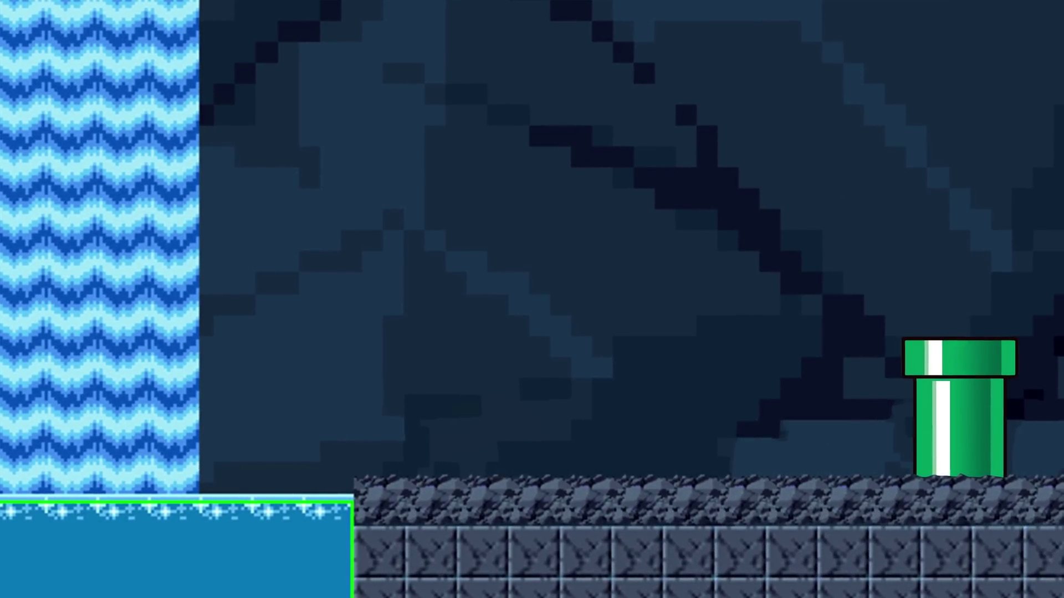
# Inspect Nested Sequence 01, then drop it onto My Edit's V1 as separate Mario Game clips
pyautogui.click(531, 438)
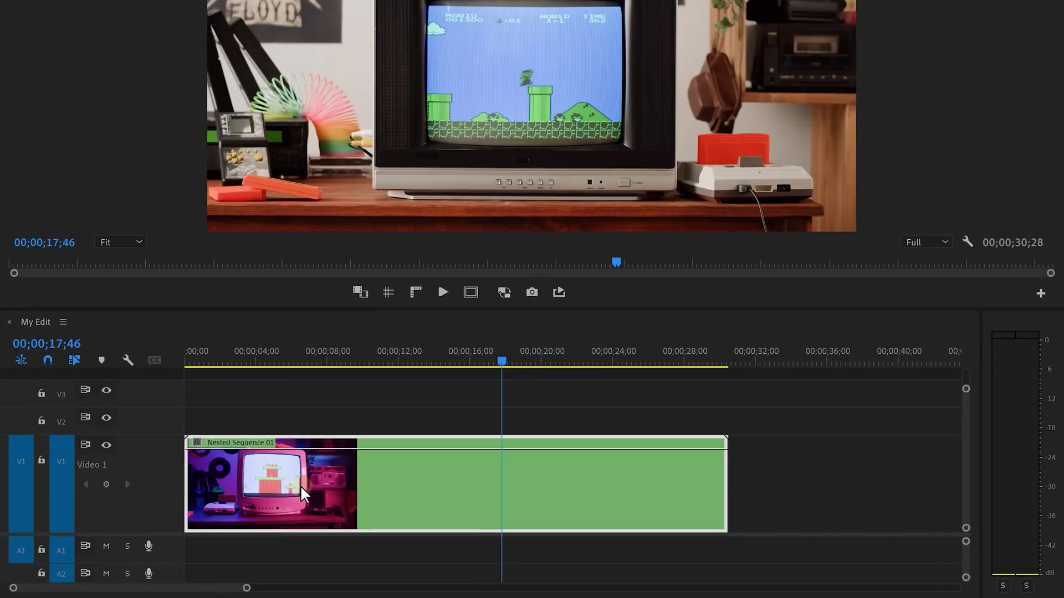
pyautogui.doubleClick(557, 511)
pyautogui.moveTo(288, 439); pyautogui.dragTo(497, 463)
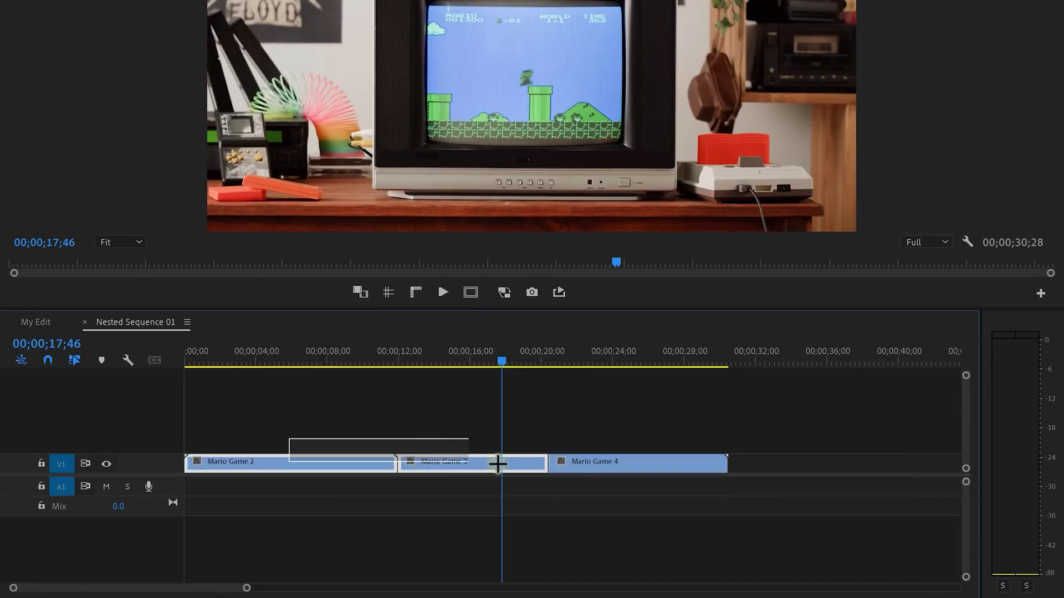
pyautogui.click(36, 321)
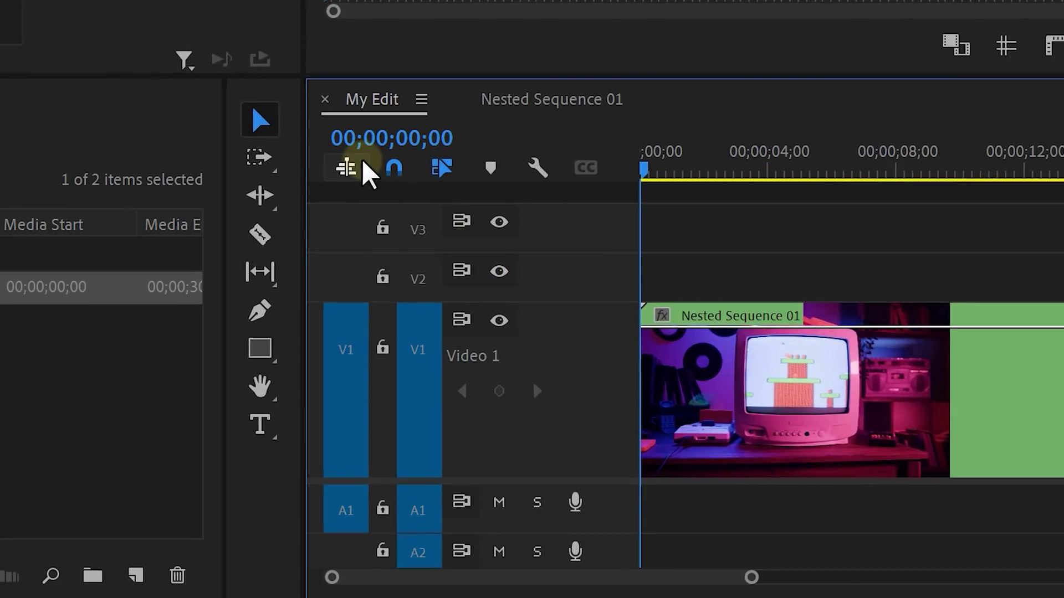
pyautogui.moveTo(202, 301); pyautogui.dragTo(61, 366)
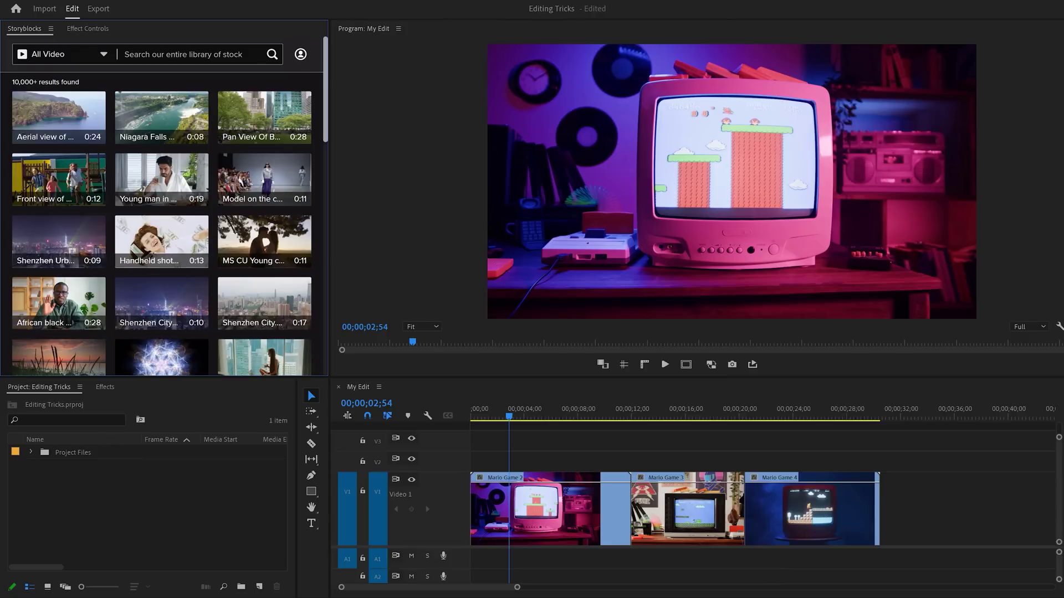
# Download the night-time city skyline clip from the Storyblocks panel as 4KMOV
pyautogui.scroll(-3, 164, 206)
pyautogui.scroll(-10, 164, 206)
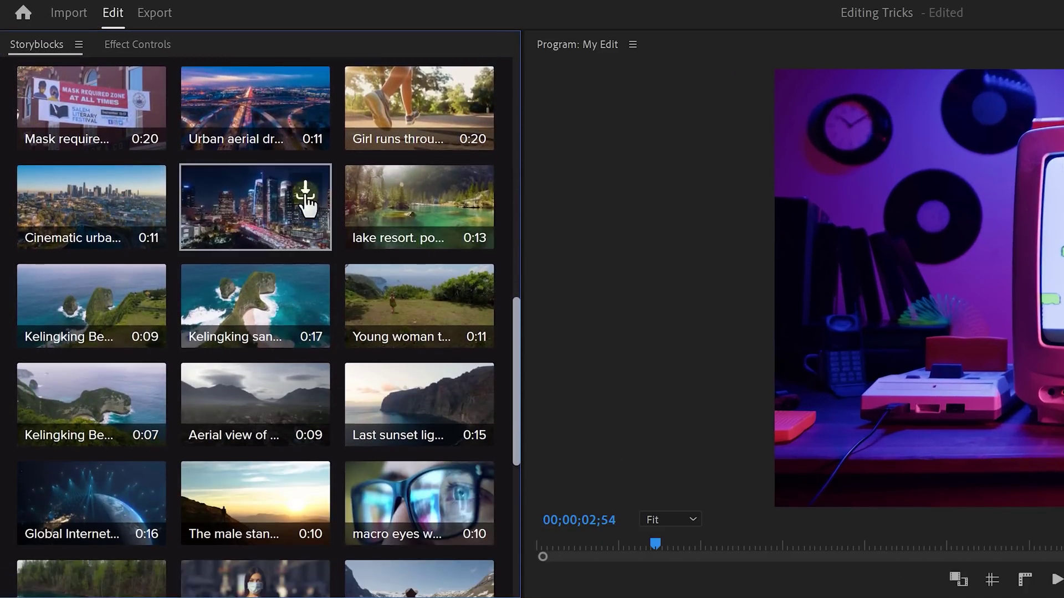
pyautogui.click(305, 195)
pyautogui.click(262, 244)
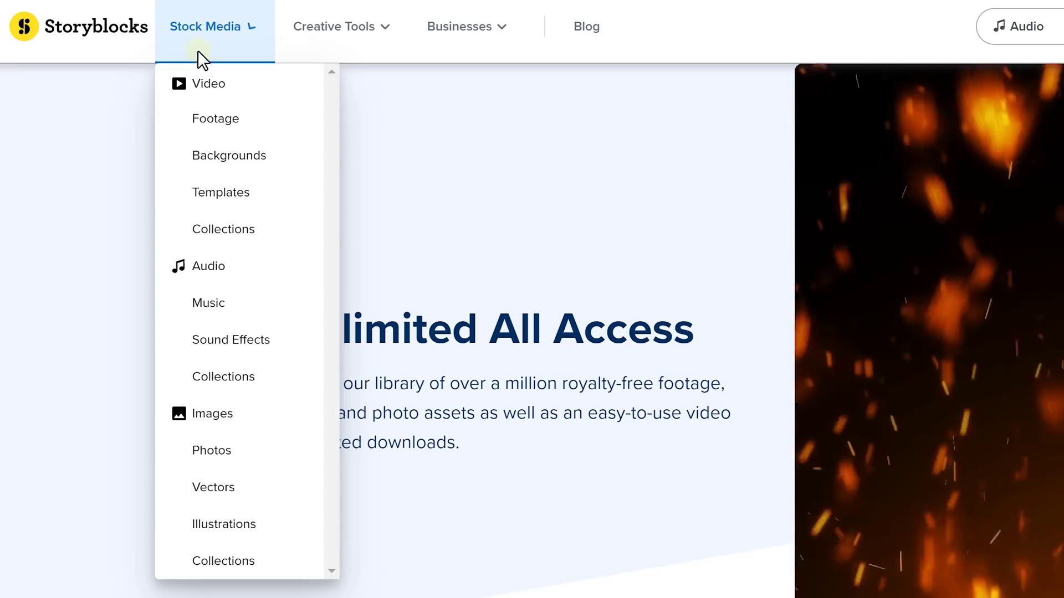
# Open Storyblocks' Audio section to browse the music library
pyautogui.click(183, 266)
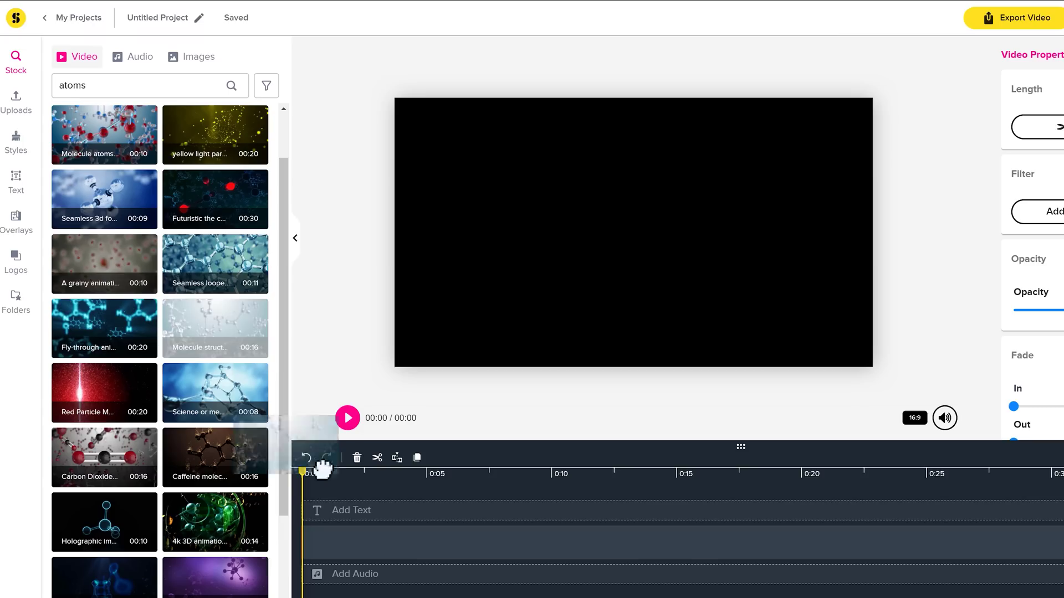
# Add the stock clip to the track, set time to 00:03, and show canvas aspect ratios
pyautogui.moveTo(304, 543); pyautogui.dragTo(306, 543)
pyautogui.click(381, 542)
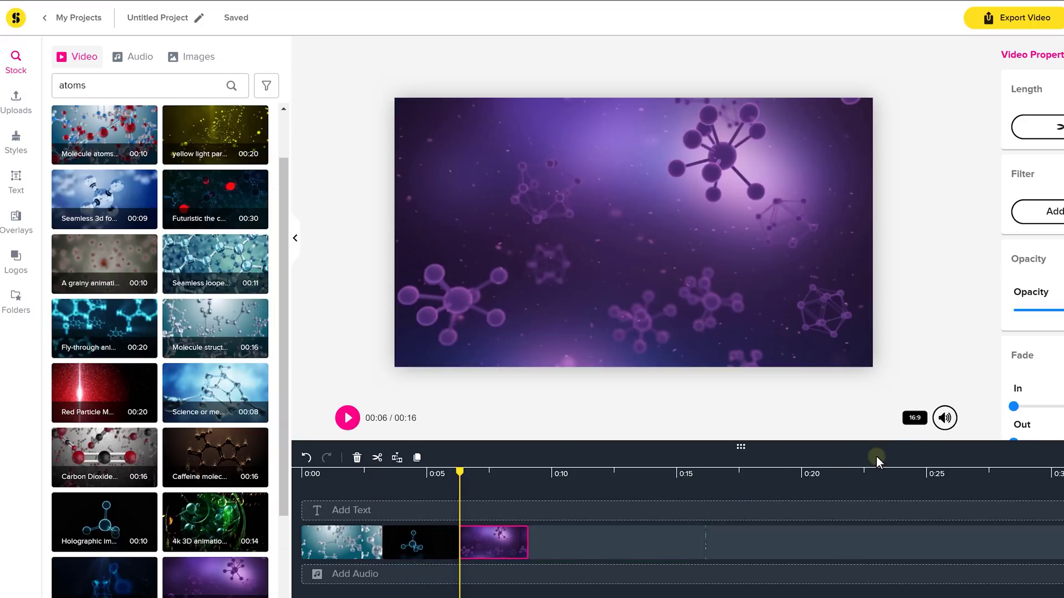
pyautogui.click(917, 421)
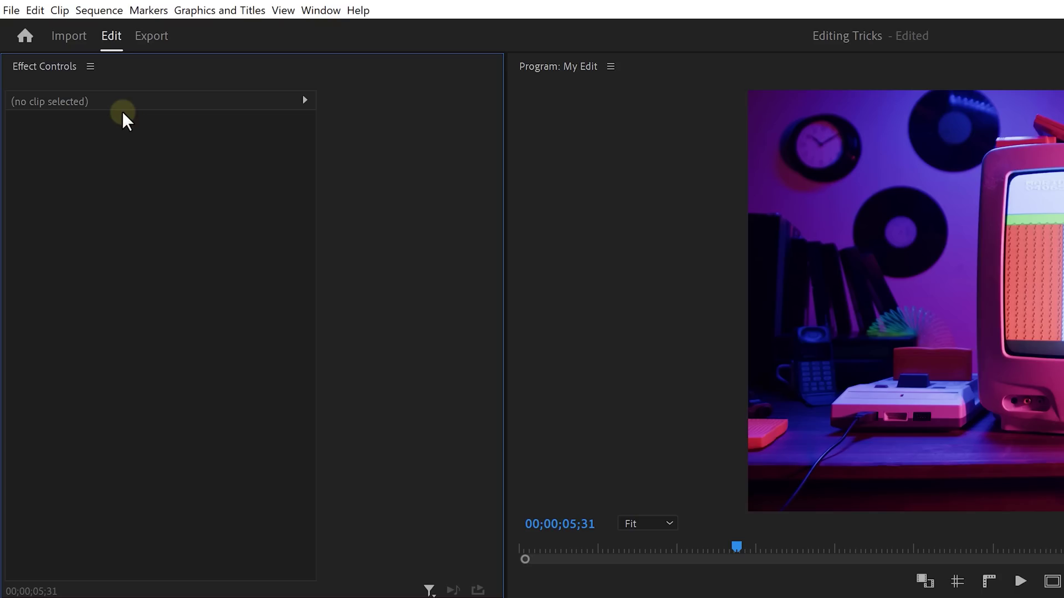
# Keep Keyboard Shortcuts checked in the Sync Settings preferences and confirm with OK
pyautogui.click(36, 13)
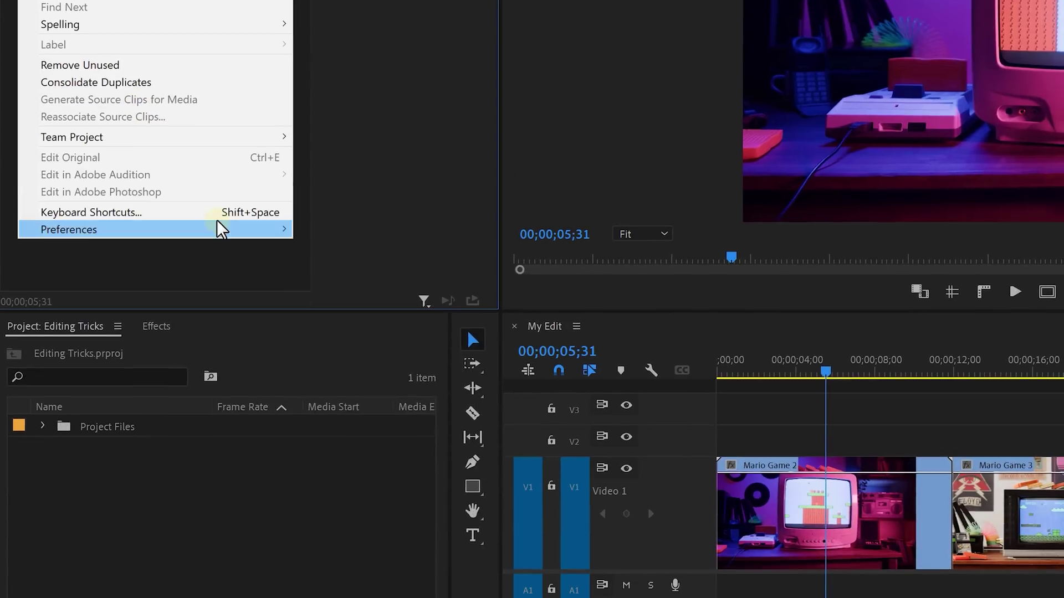
pyautogui.moveTo(217, 225)
pyautogui.click(348, 485)
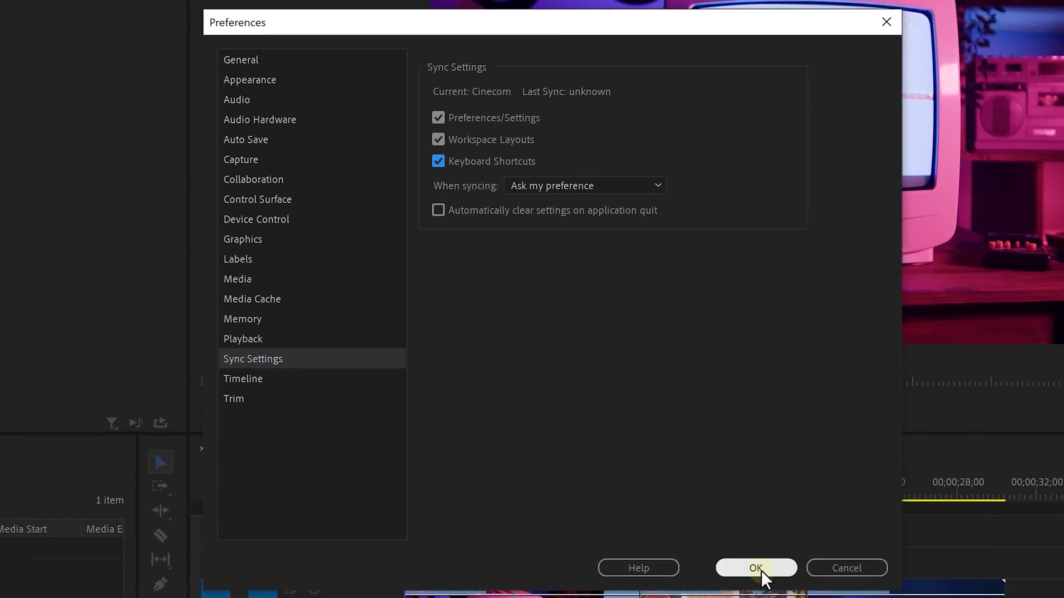
pyautogui.click(755, 568)
pyautogui.click(14, 14)
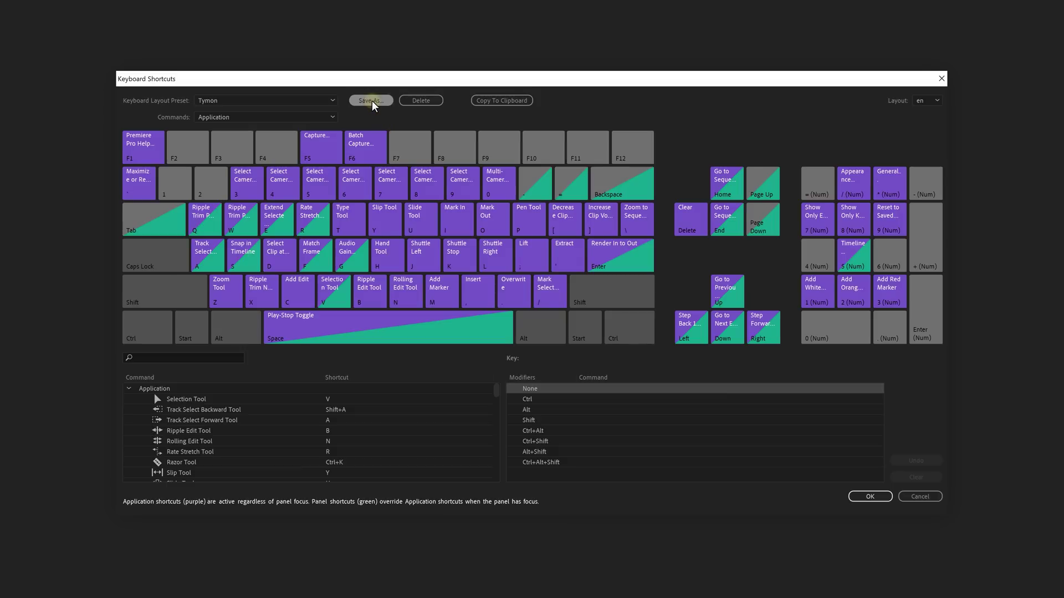
# Save the shortcuts as a named preset, paste its file into the Win folder, and apply it
pyautogui.click(371, 100)
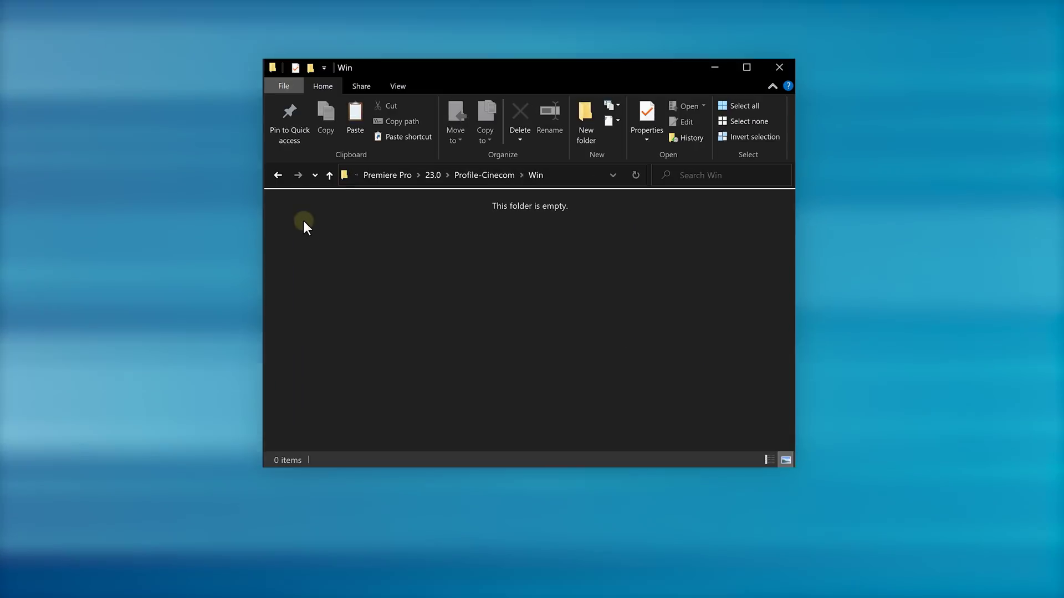
pyautogui.rightClick(304, 222)
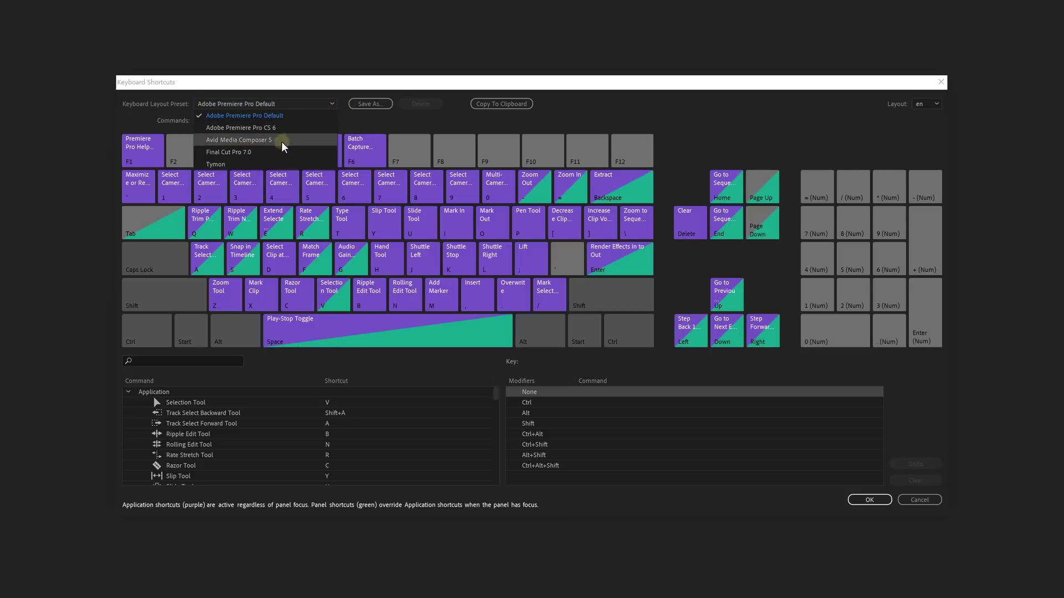
pyautogui.click(252, 165)
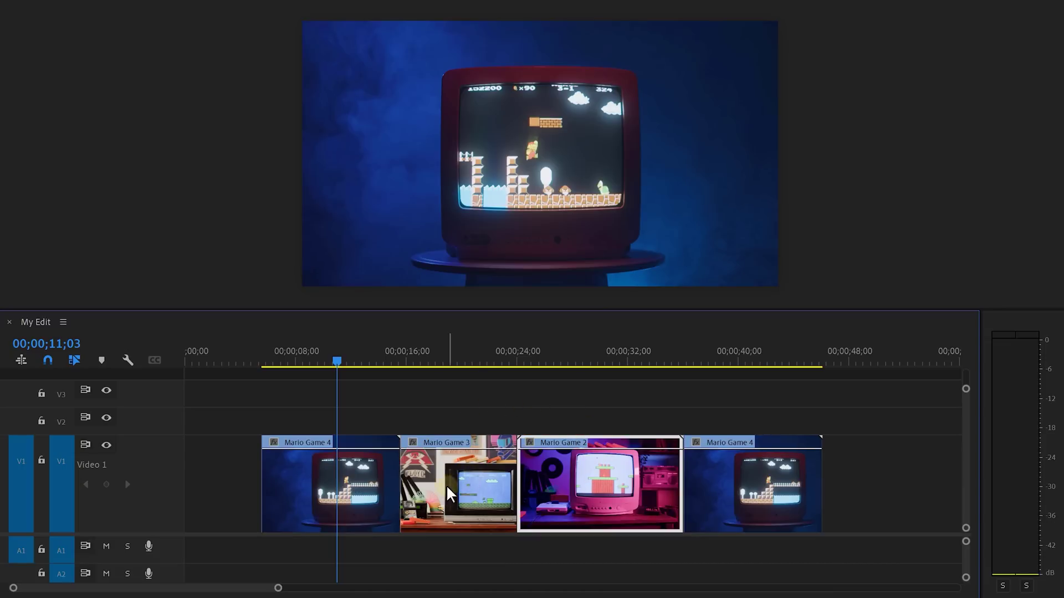
# Reorder the clips so Mario Game 2 precedes Mario Game 3, then switch to the Razor tool
pyautogui.moveTo(447, 493); pyautogui.dragTo(715, 413)
pyautogui.moveTo(529, 485); pyautogui.dragTo(449, 475)
pyautogui.moveTo(699, 402); pyautogui.dragTo(560, 473)
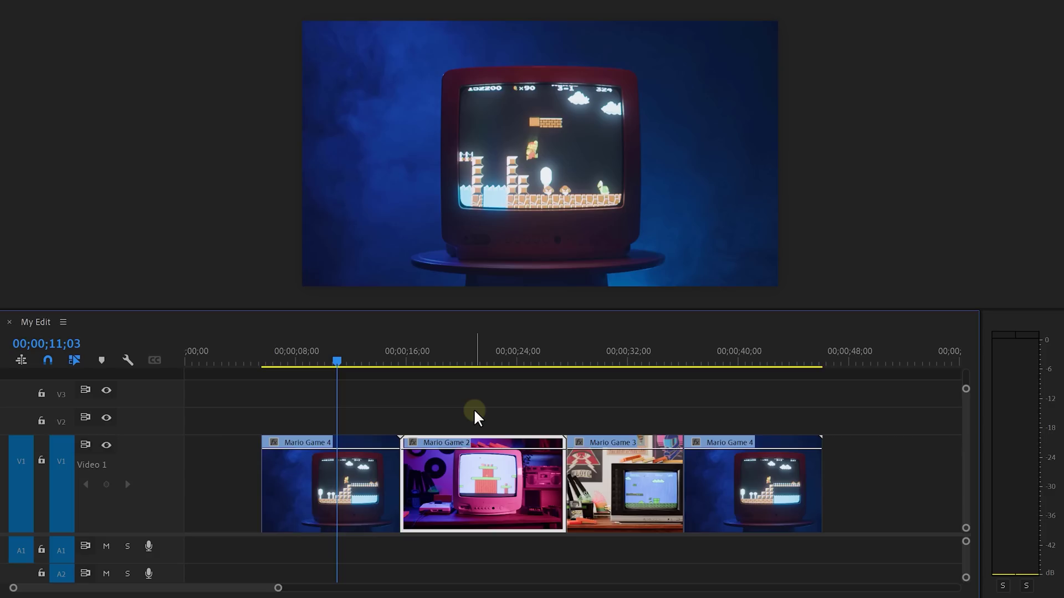
pyautogui.moveTo(446, 483); pyautogui.dragTo(725, 475)
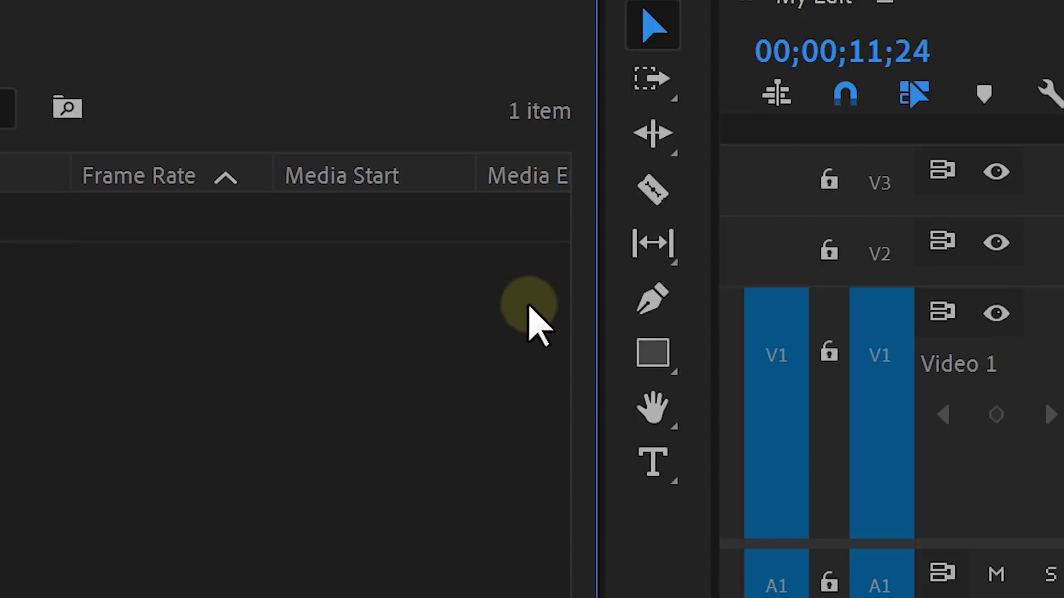
pyautogui.press('c')
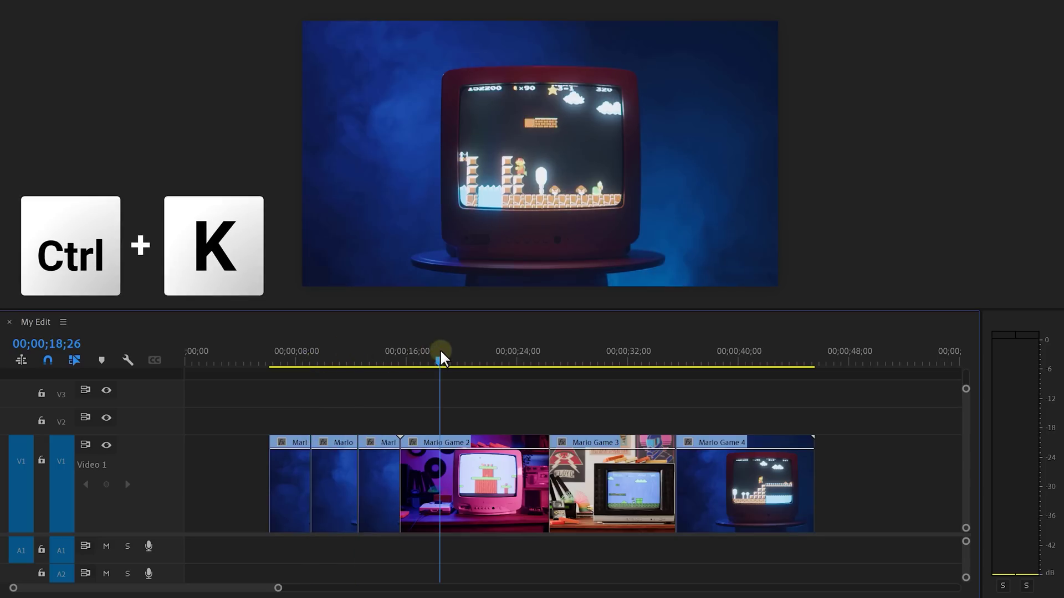
# Add Ctrl+K cuts on V1 so Mario Game 2, 3 and 4 each become three pieces
pyautogui.hotkey('ctrl', 'k')
pyautogui.click(497, 361)
pyautogui.hotkey('ctrl', 'k')
pyautogui.click(595, 361)
pyautogui.hotkey('ctrl', 'k')
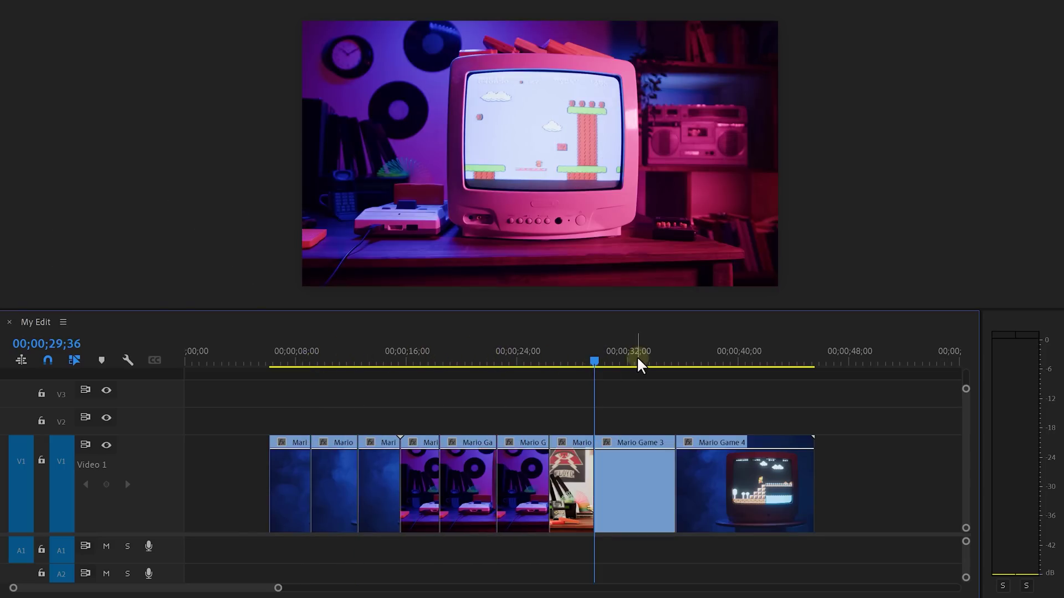
pyautogui.hotkey('ctrl', 'k')
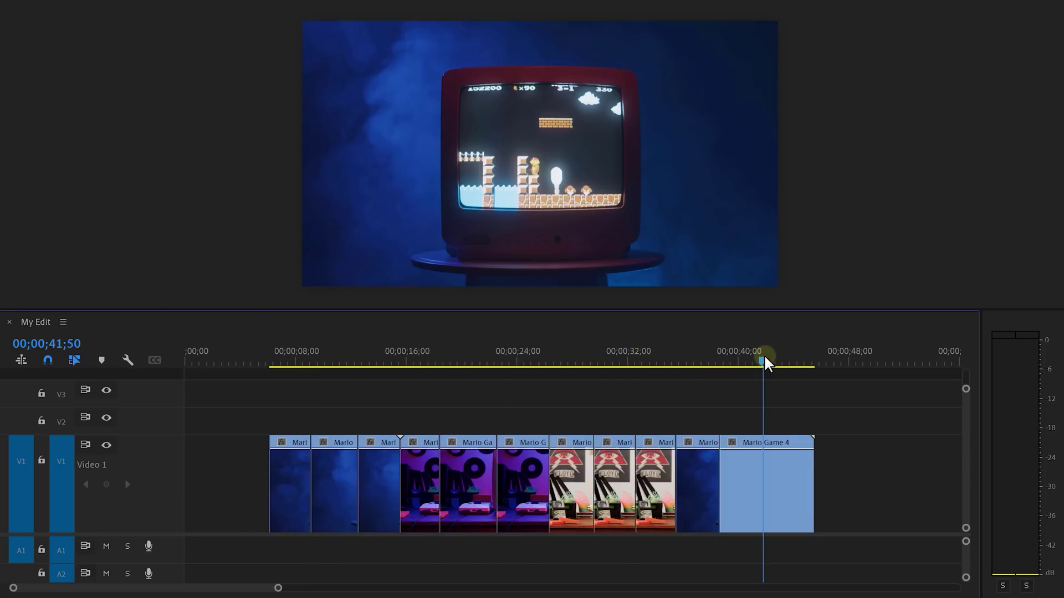
pyautogui.click(764, 359)
pyautogui.hotkey('ctrl', 'k')
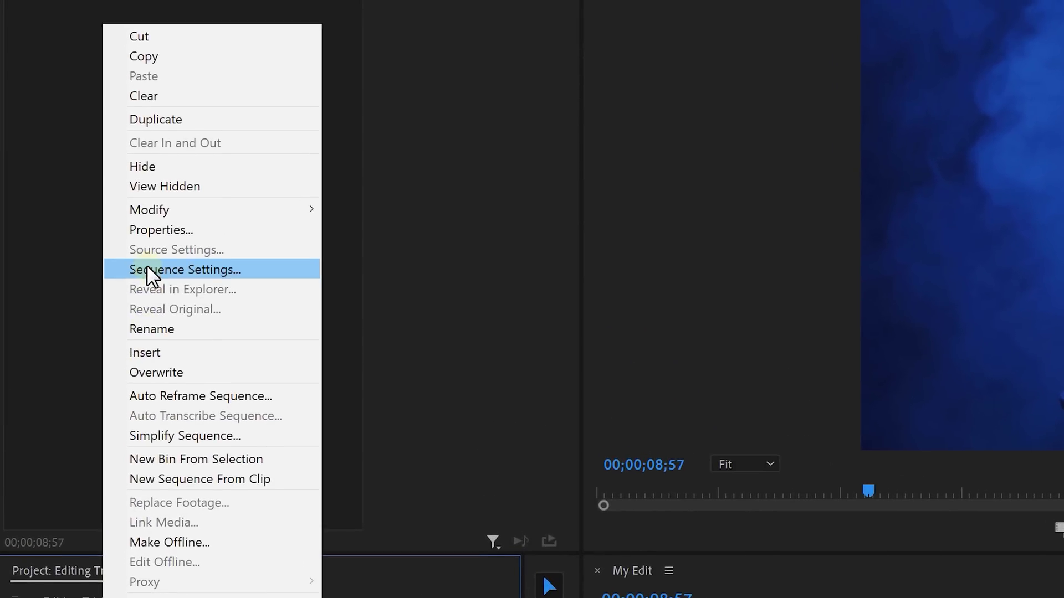
# Open Sequence Settings for the My Edit 3840×2160, 59.94 fps sequence from the Project panel
pyautogui.click(147, 268)
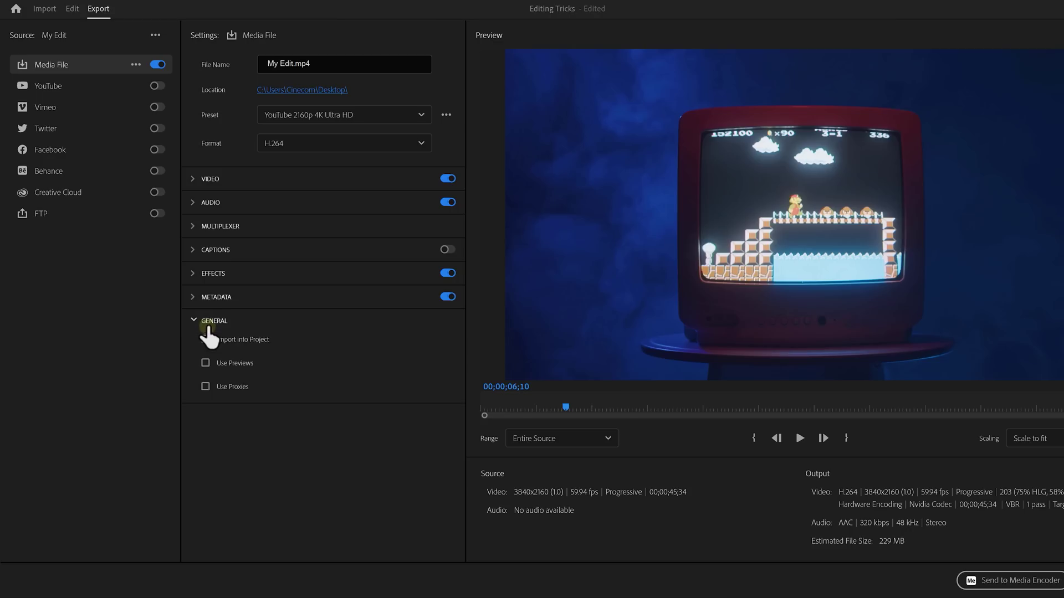
# Enable Use Previews under General in the My Edit.mp4 export settings
pyautogui.click(204, 364)
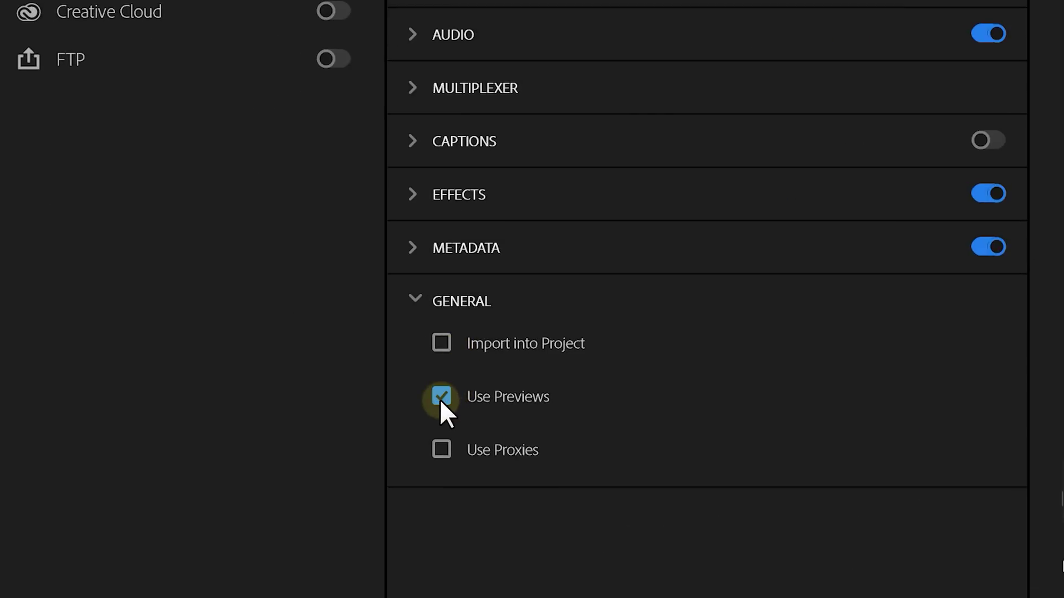